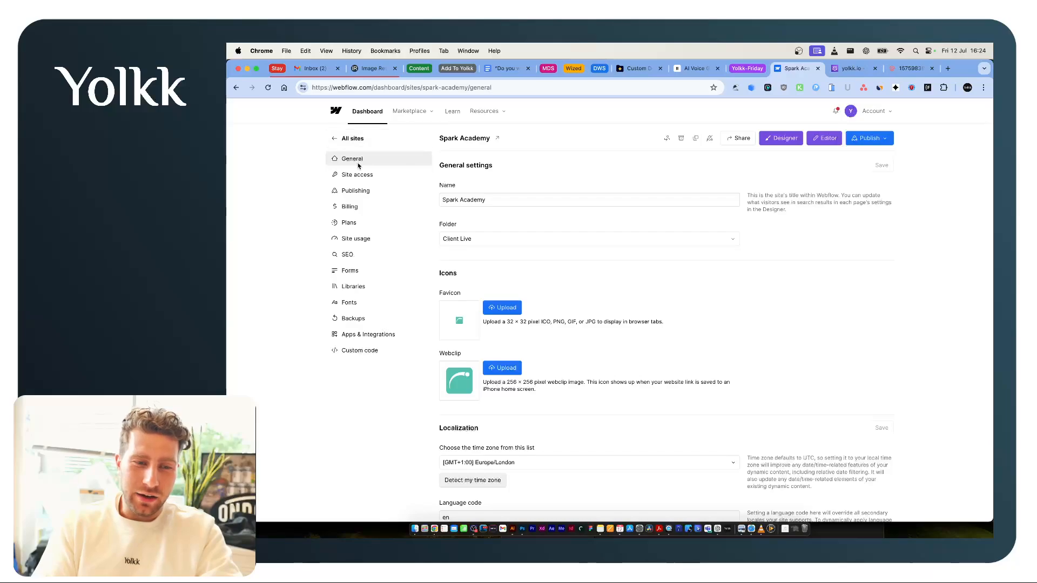
Open the Spark Academy site's publishing settings and start manually adding a custom production domain.
{"action": "left_click", "coordinate": [372, 190]}
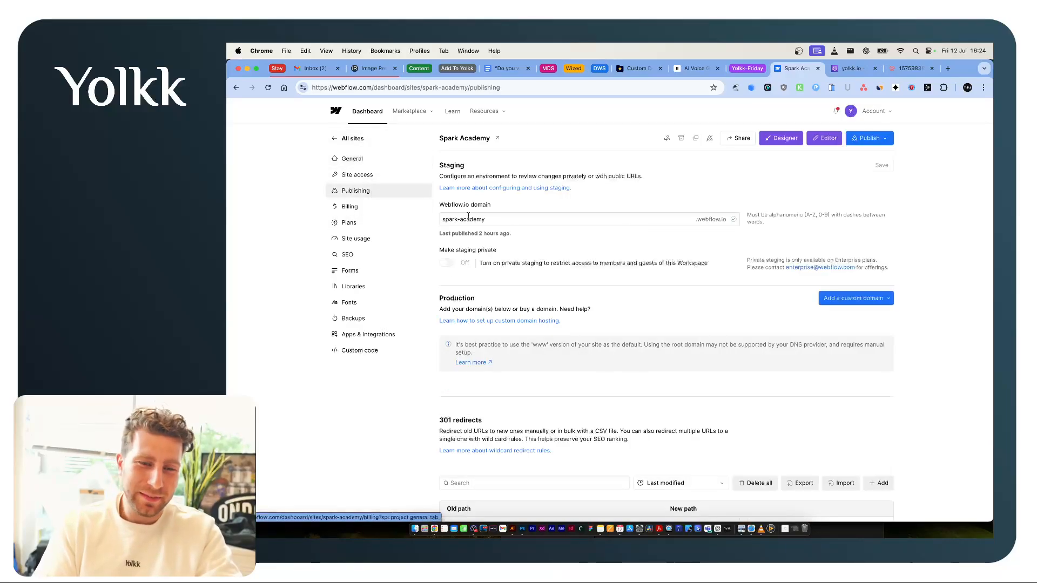
{"action": "scroll", "coordinate": [692, 288], "scroll_direction": "down", "scroll_amount": 2}
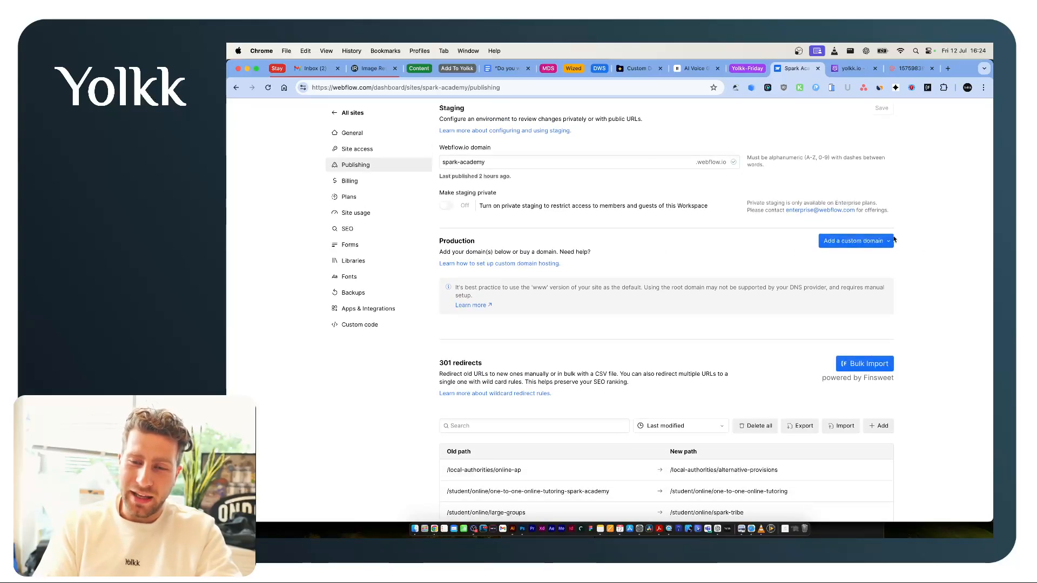
{"action": "left_click", "coordinate": [865, 243]}
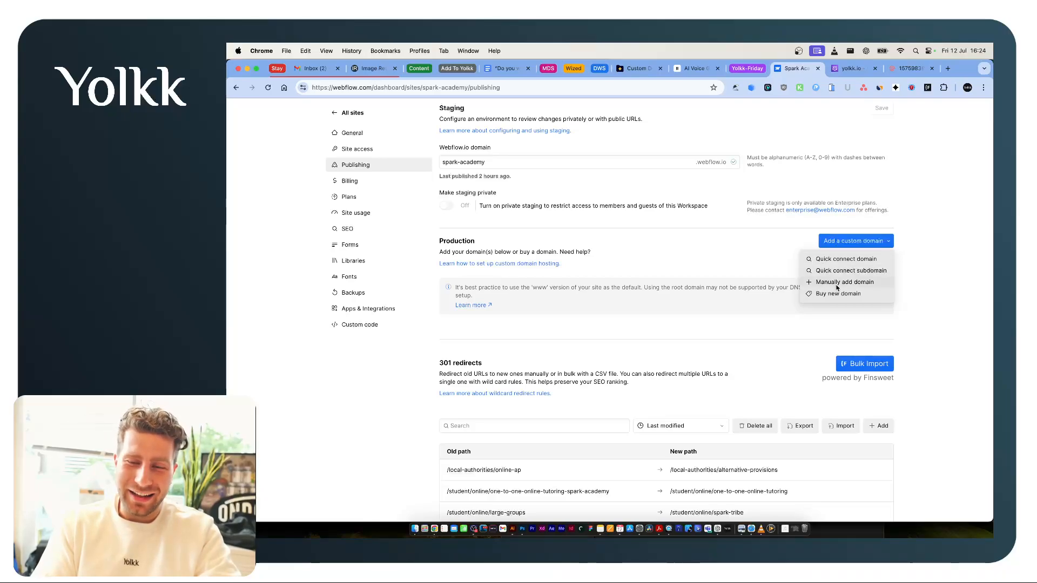
{"action": "left_click", "coordinate": [837, 282]}
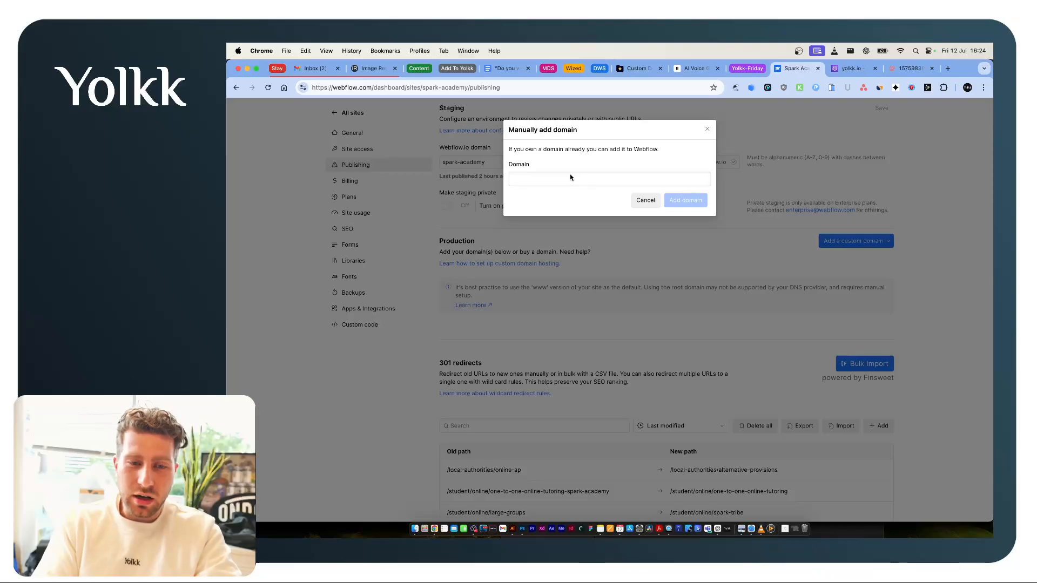
{"action": "left_click", "coordinate": [555, 182]}
{"action": "type", "text": "https://www.spark-academy.co.uk/"}
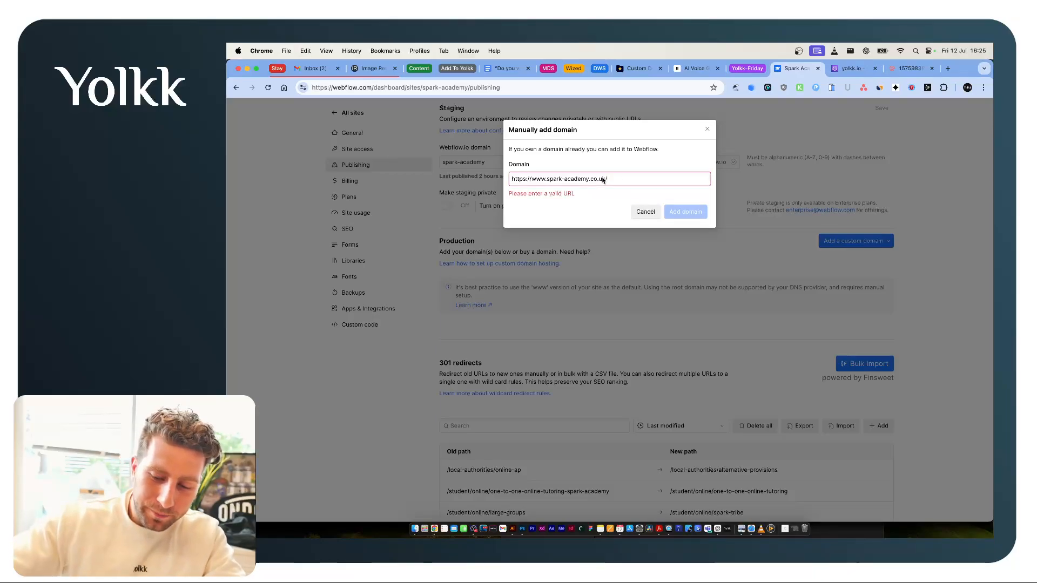
{"action": "left_click_drag", "start_coordinate": [513, 179], "coordinate": [546, 179]}
{"action": "key", "text": "BackSpace"}
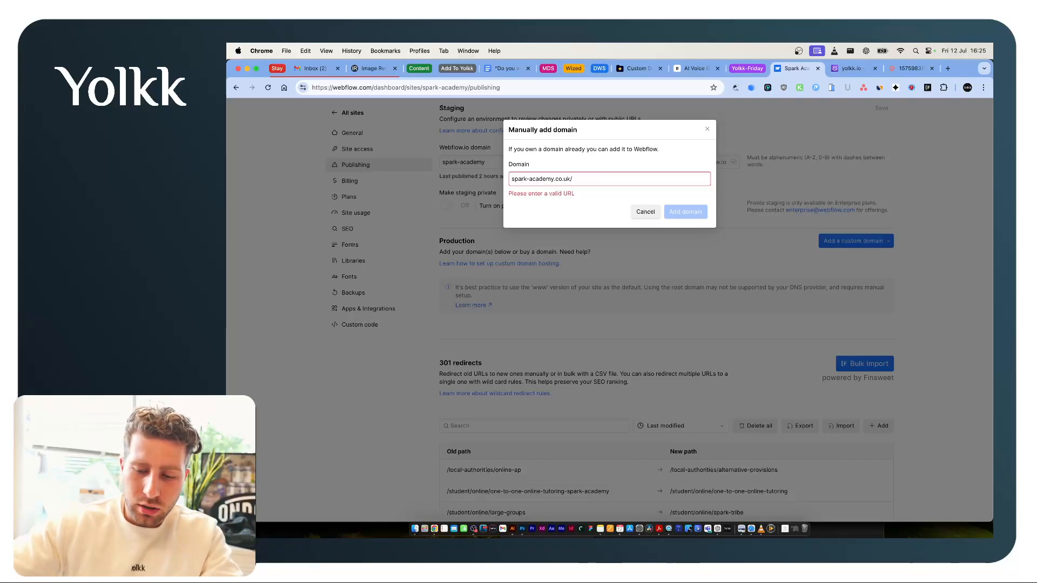
{"action": "key", "text": "BackSpace"}
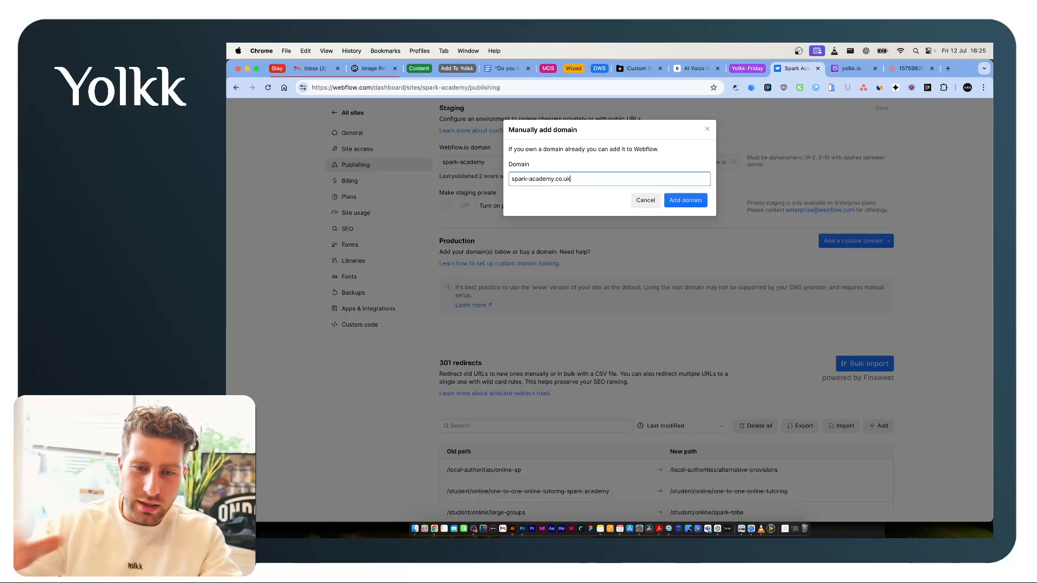
{"action": "left_click_drag", "start_coordinate": [510, 179], "coordinate": [565, 181]}
{"action": "left_click", "coordinate": [575, 181]}
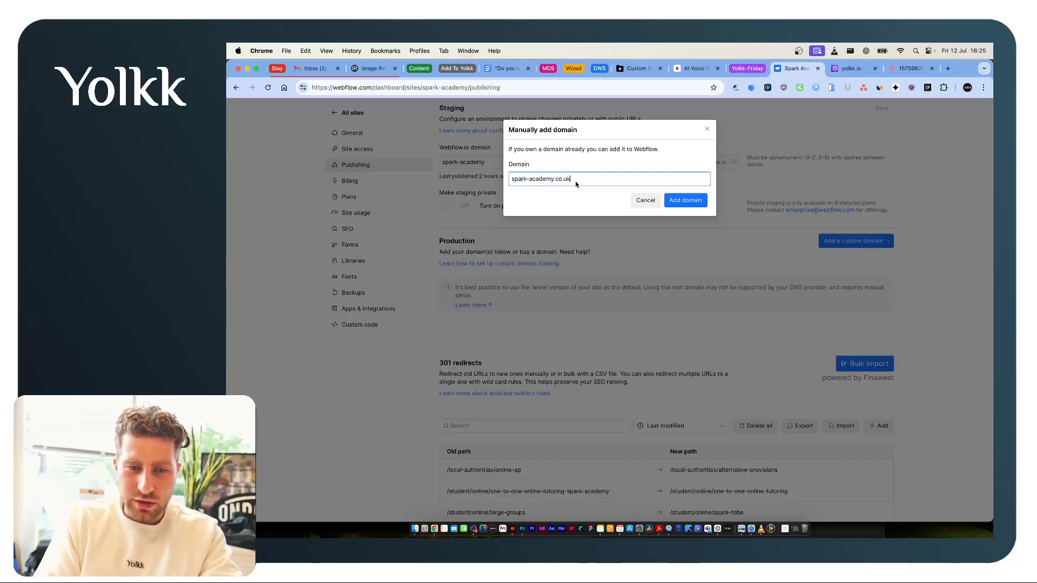
{"action": "left_click", "coordinate": [686, 201]}
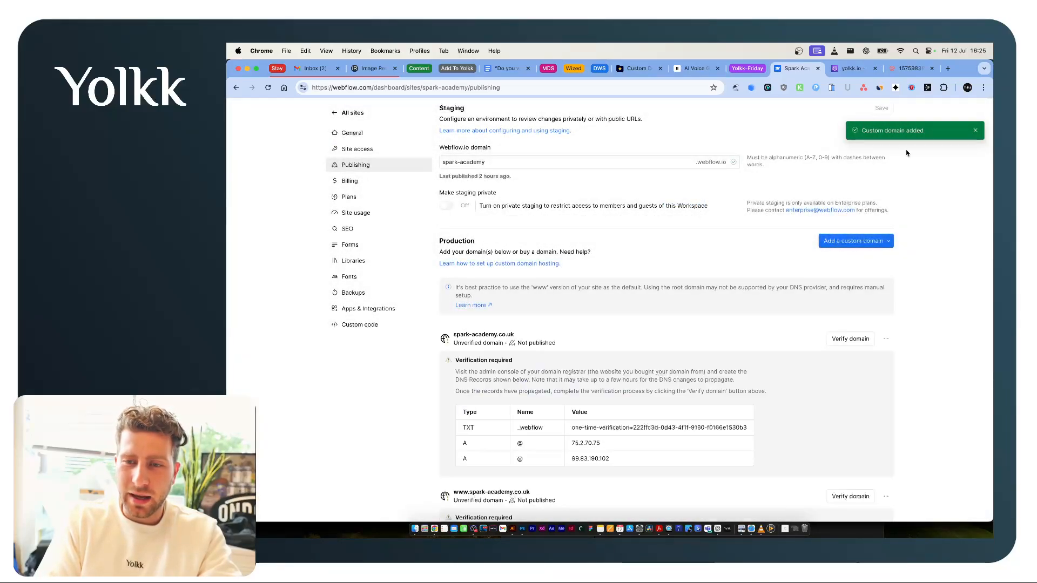
Review the DNS records required for both domains, then look at the Mailgun DNS example and the yolkk.io zone in Route 53.
{"action": "scroll", "coordinate": [692, 313], "scroll_direction": "down", "scroll_amount": 5}
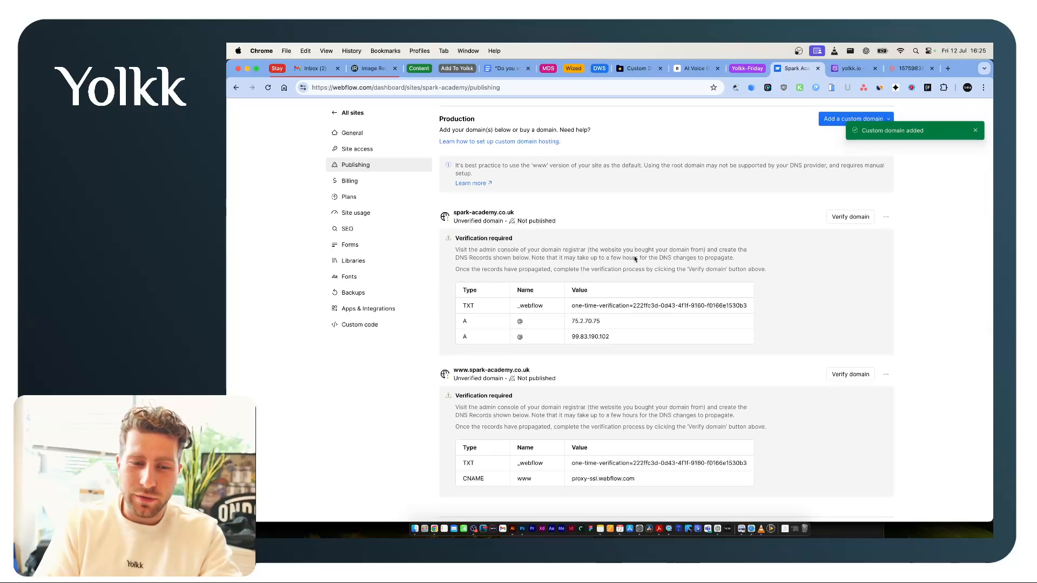
{"action": "scroll", "coordinate": [630, 258], "scroll_direction": "down", "scroll_amount": 2}
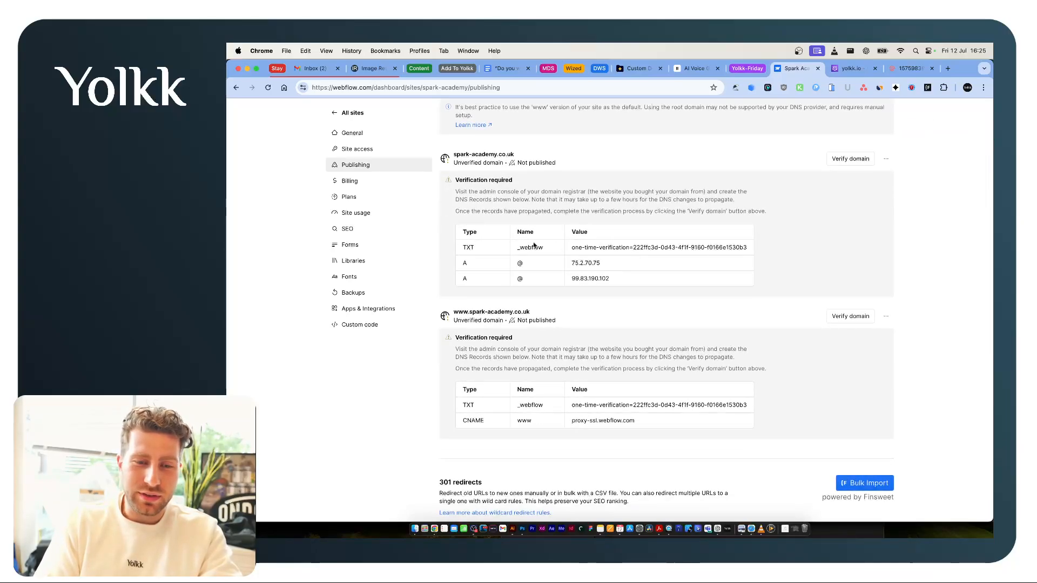
{"action": "left_click", "coordinate": [847, 70]}
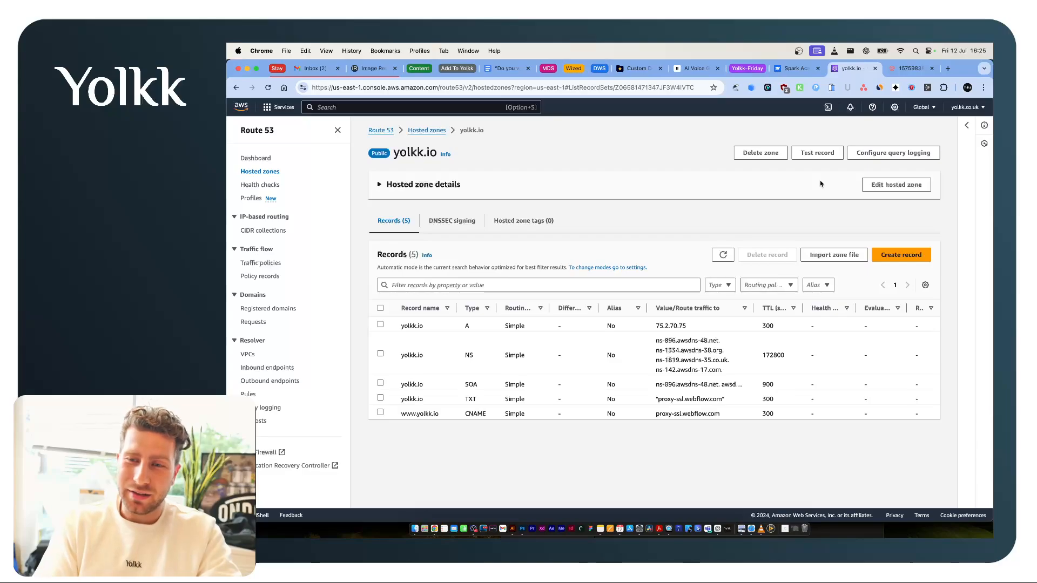
{"action": "key", "text": "ctrl+Tab"}
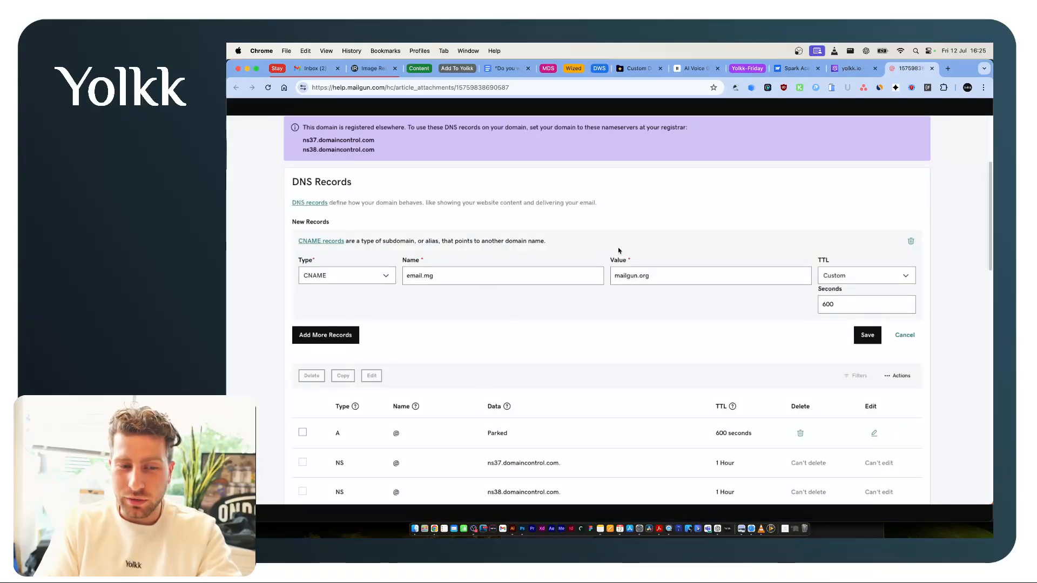
{"action": "key", "text": "ctrl+shift+Tab"}
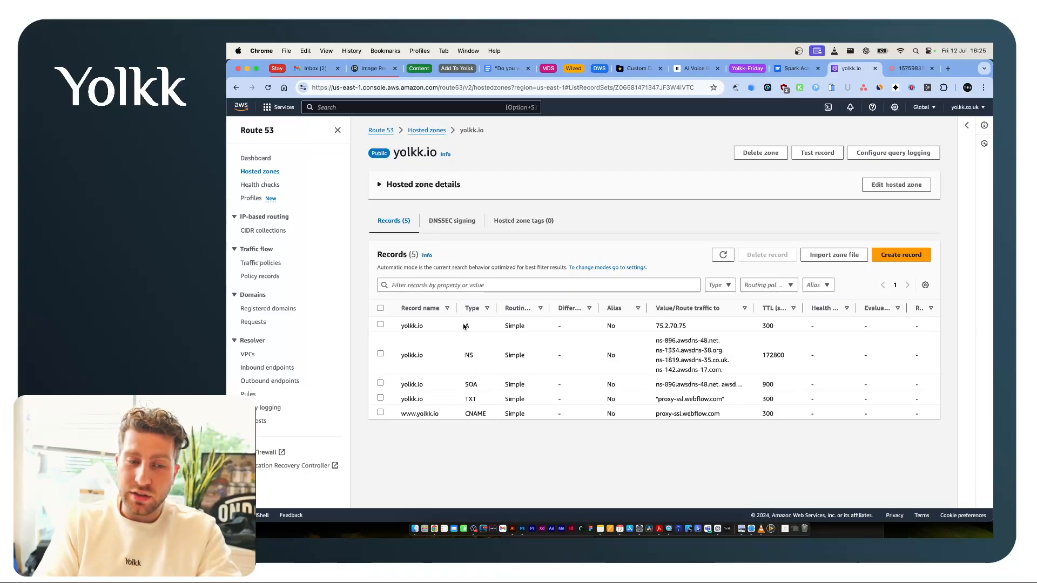
Select the yolkk.io A record in the hosted zone and open it for editing.
{"action": "left_click", "coordinate": [380, 325]}
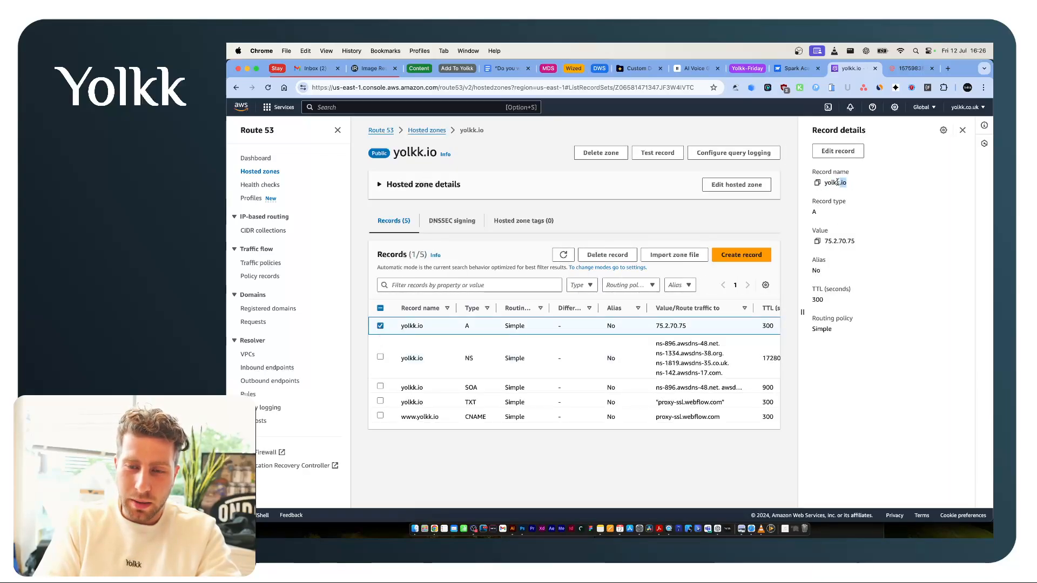
{"action": "left_click", "coordinate": [838, 151]}
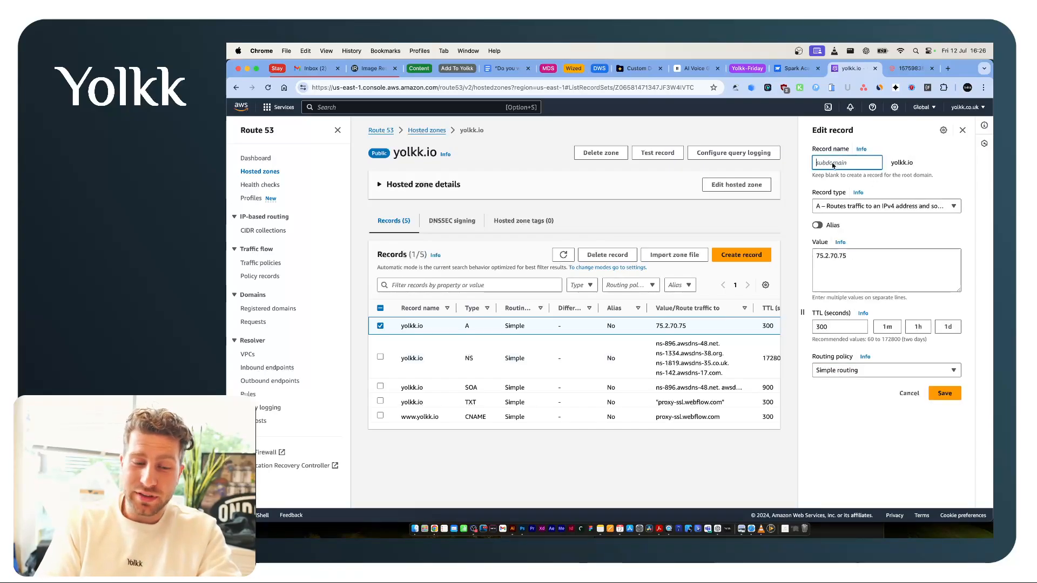
{"action": "key", "text": "super+t"}
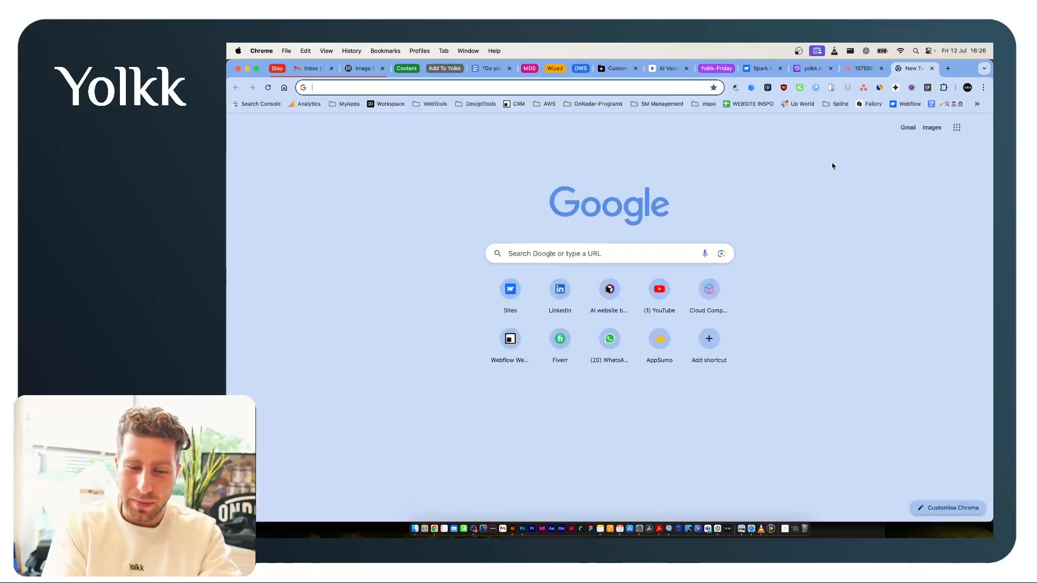
{"action": "type", "text": "workspace.yolkk.com"}
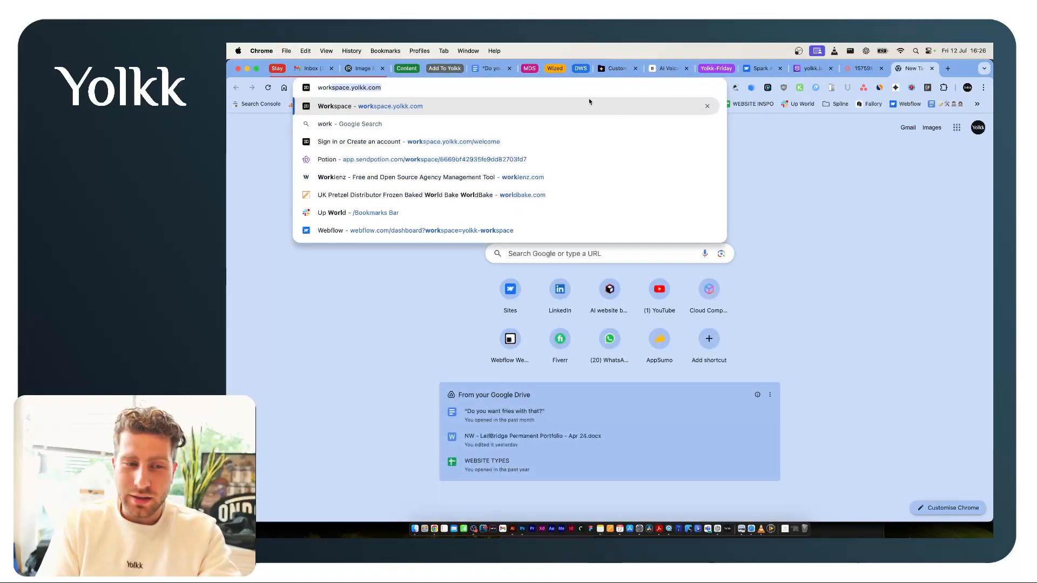
{"action": "key", "text": "Right"}
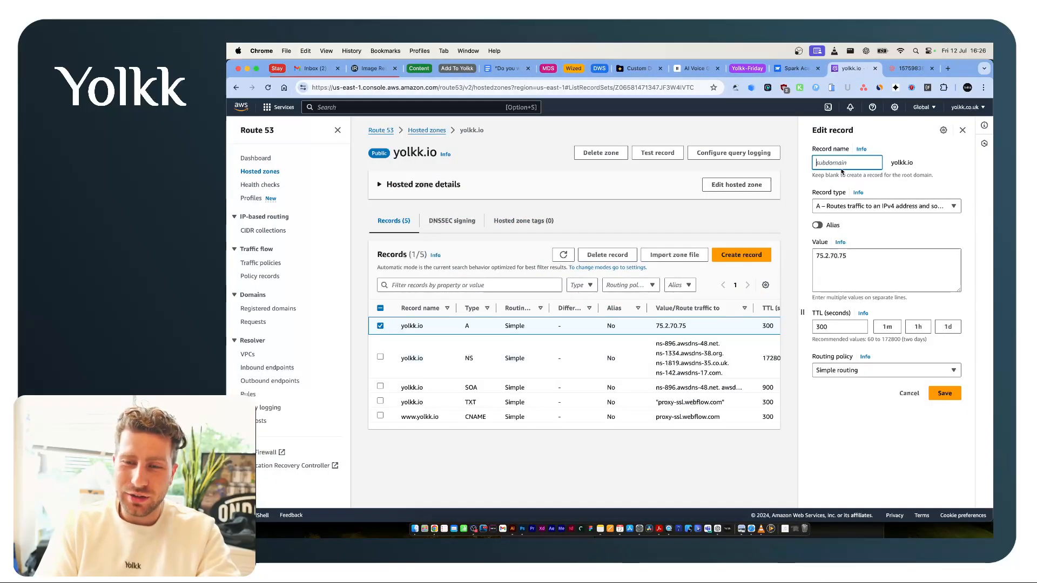
{"action": "left_click", "coordinate": [380, 325]}
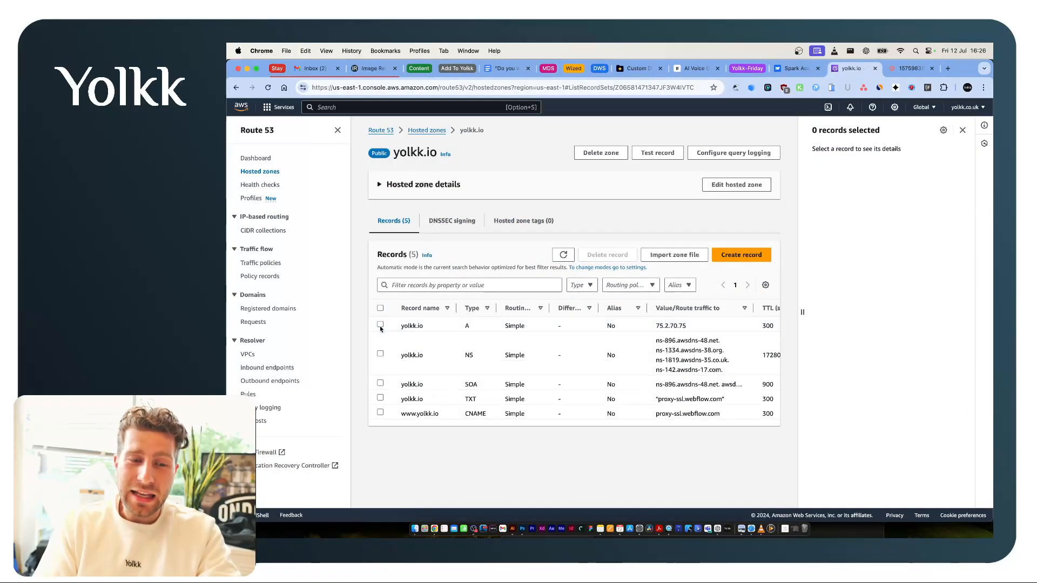
{"action": "left_click", "coordinate": [381, 326]}
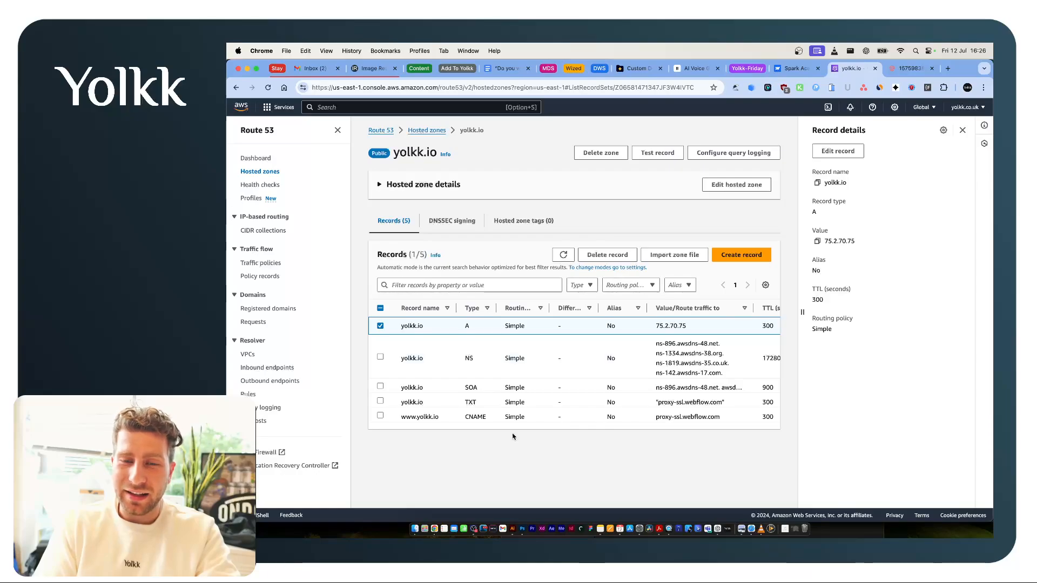
Switch to Webflow and copy the A record value 75.2.70.75 for spark-academy.co.uk.
{"action": "key", "text": "super+alt+Left"}
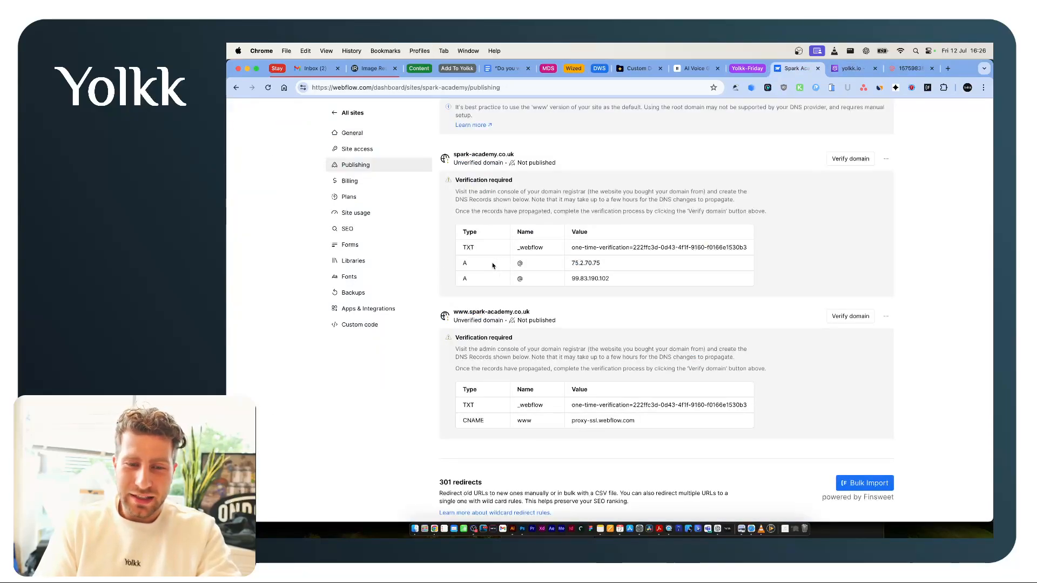
{"action": "left_click_drag", "start_coordinate": [574, 264], "coordinate": [599, 265]}
{"action": "left_click", "coordinate": [598, 265]}
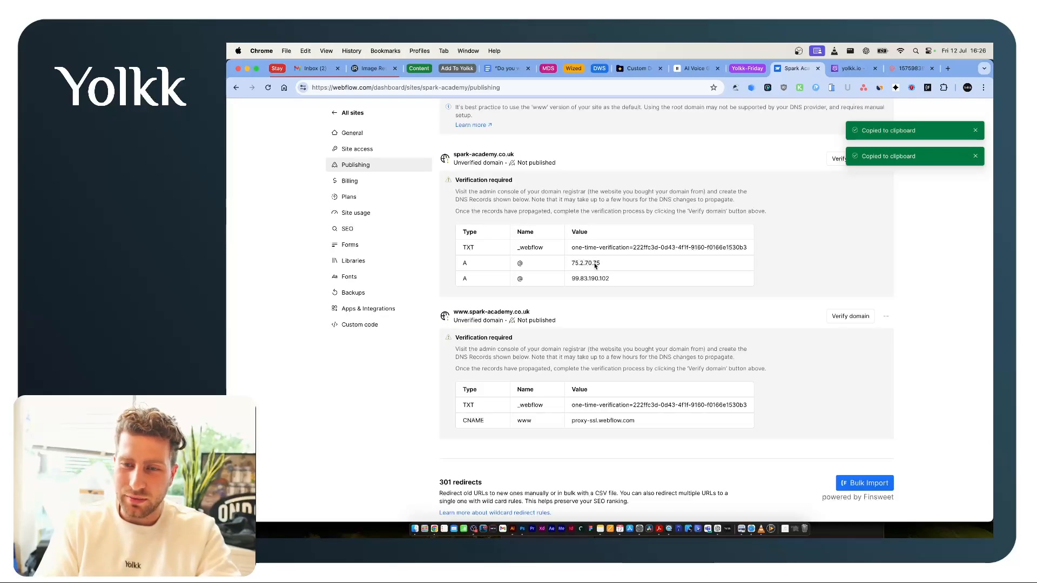
Return to Route 53 and start creating a record with simple routing in the yolkk.io zone.
{"action": "key", "text": "ctrl+Tab"}
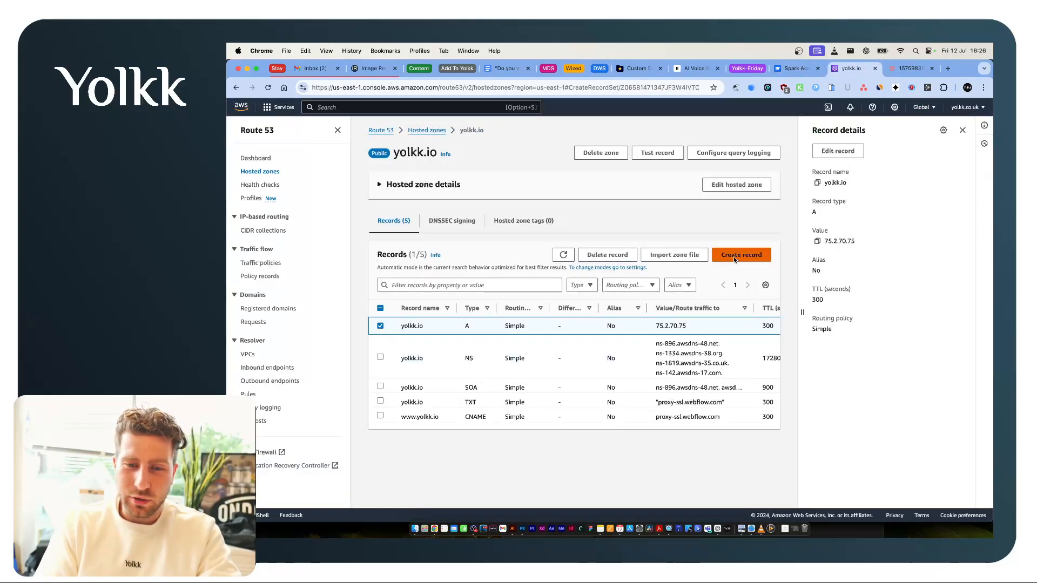
{"action": "left_click", "coordinate": [733, 257]}
{"action": "scroll", "coordinate": [757, 432], "scroll_direction": "down", "scroll_amount": 3}
{"action": "left_click", "coordinate": [724, 490]}
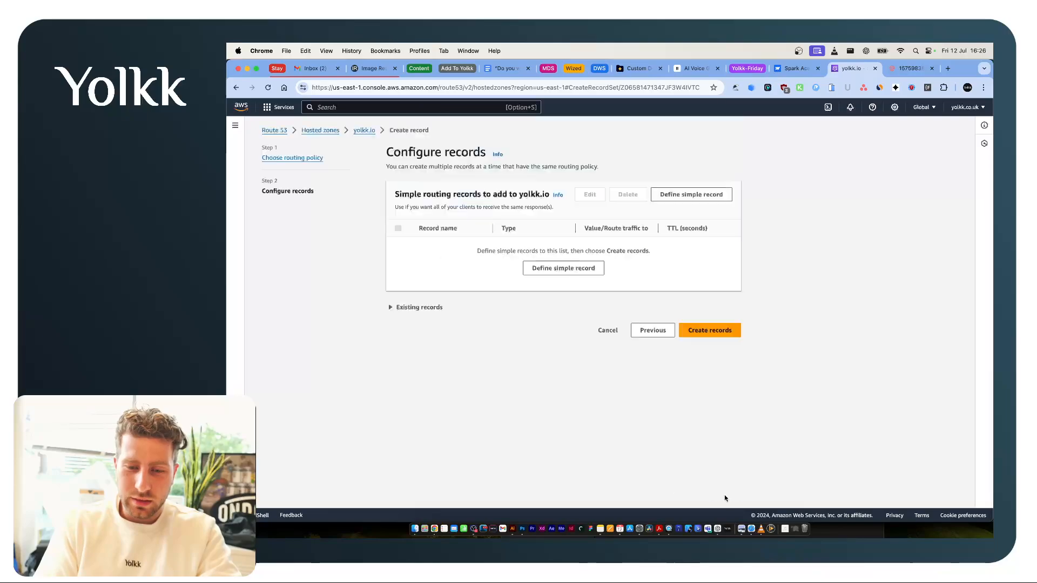
{"action": "left_click", "coordinate": [712, 330]}
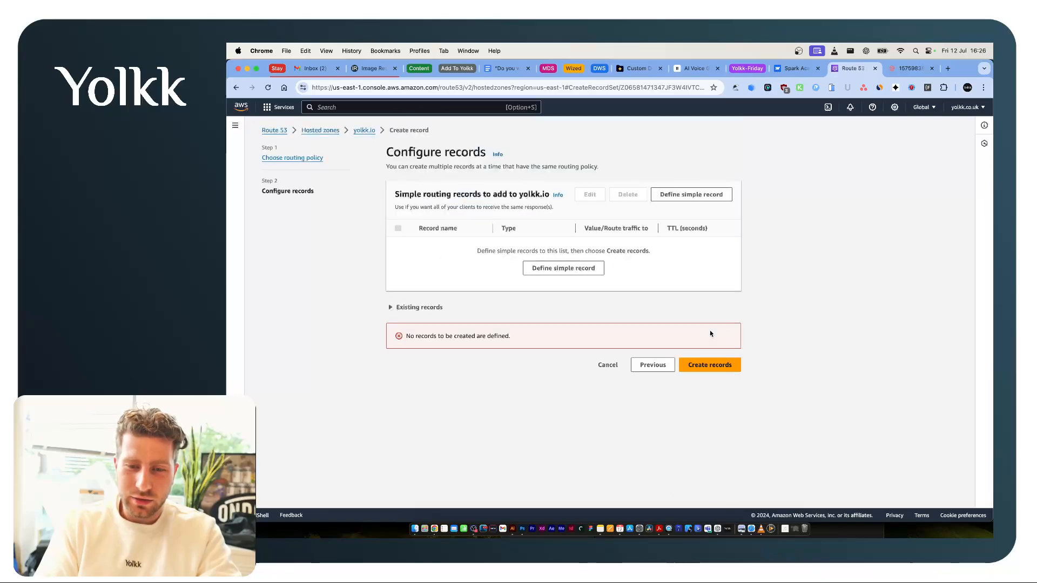
Start defining a simple A record and set its record name to @.
{"action": "left_click", "coordinate": [566, 269]}
{"action": "left_click", "coordinate": [538, 216]}
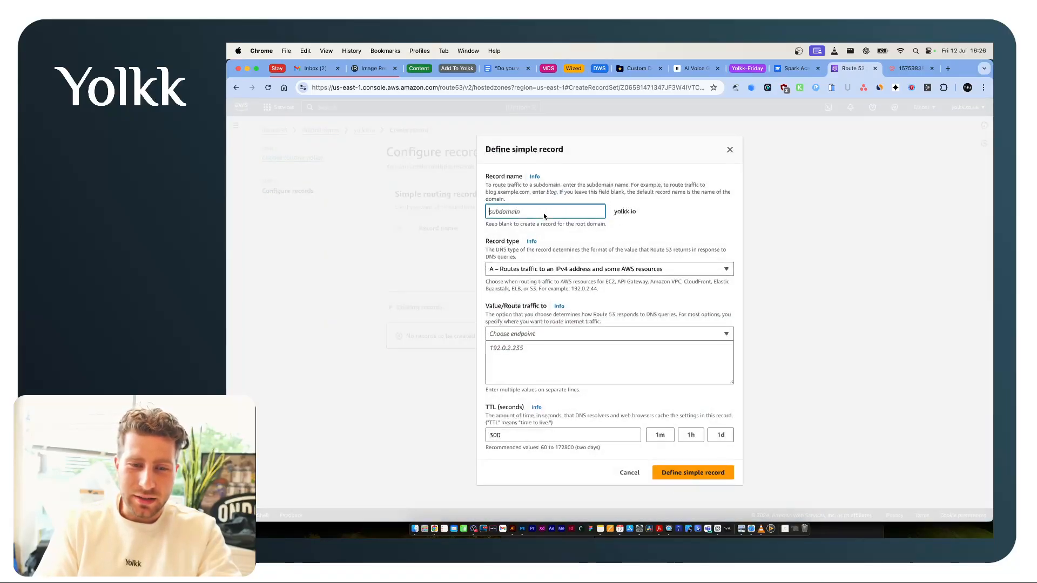
{"action": "type", "text": "@"}
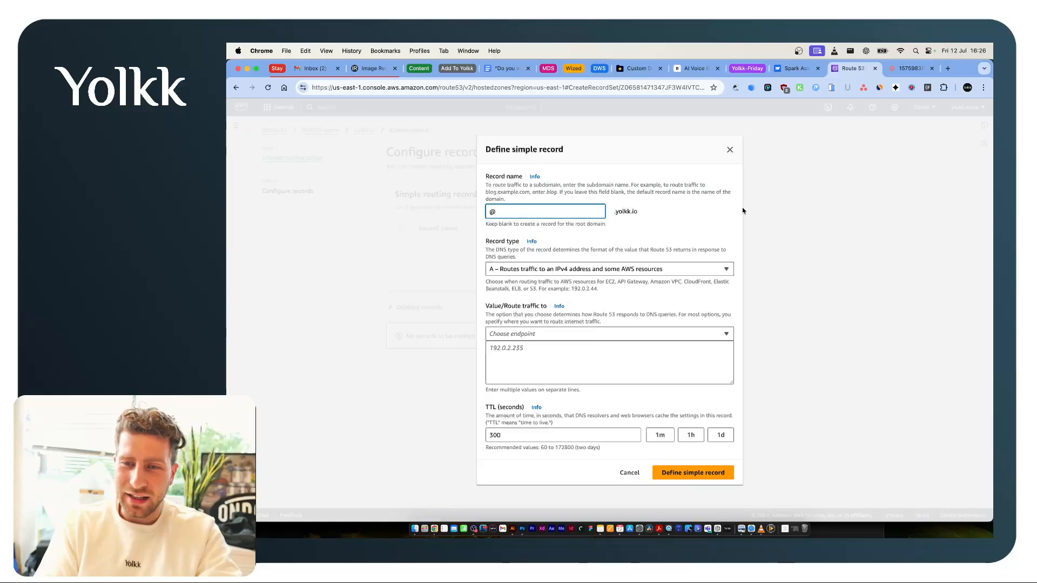
Copy 75.2.70.75 from Webflow's required A records and enter it as the new Route 53 record's value.
{"action": "key", "text": "super+alt+Left"}
{"action": "left_click", "coordinate": [590, 263]}
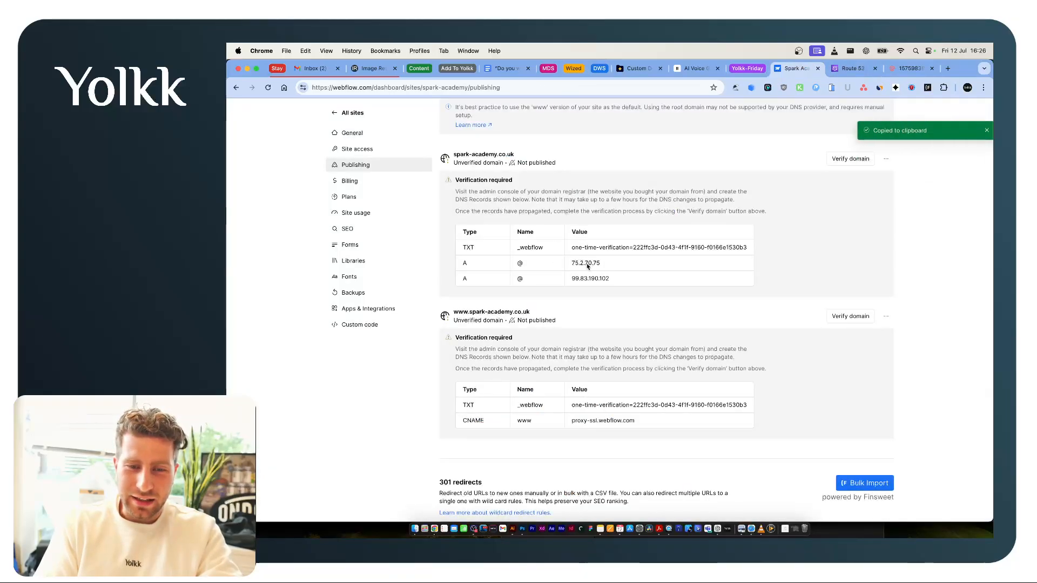
{"action": "key", "text": "super+alt+Right"}
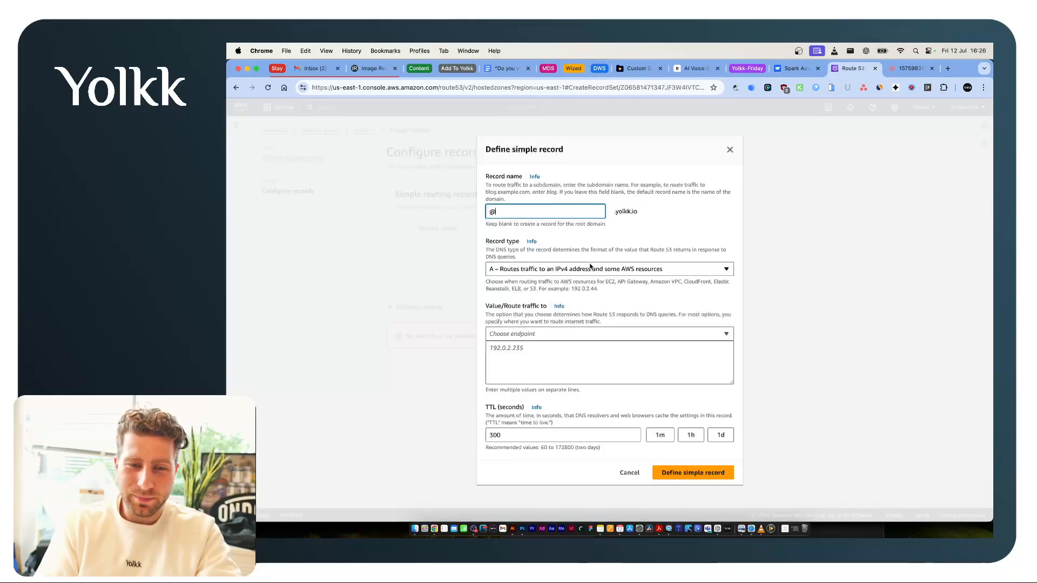
{"action": "left_click", "coordinate": [554, 356]}
{"action": "key", "text": "super+v"}
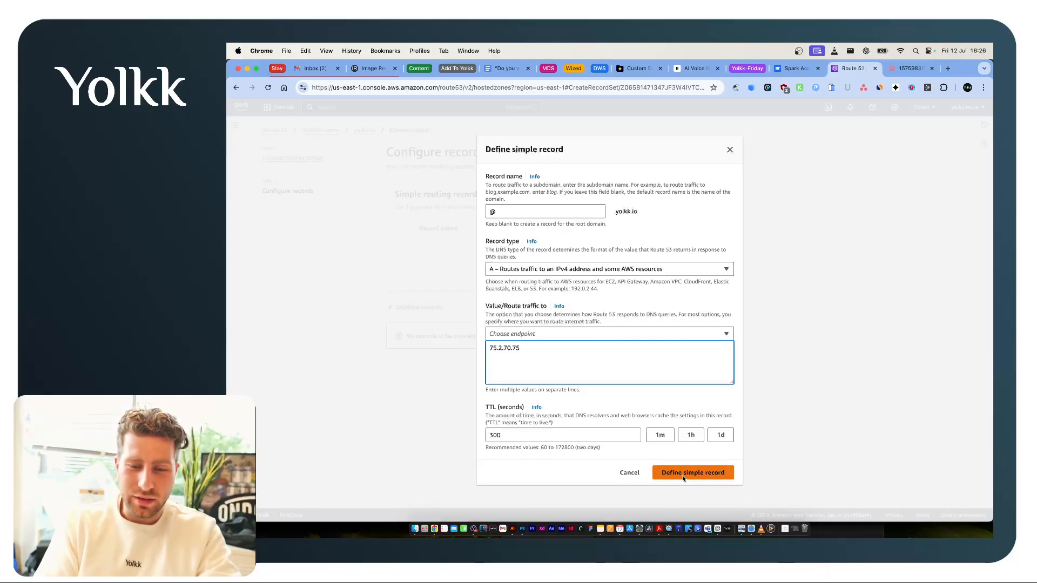
Compare the TTL setting in the Mailgun DNS example with the TTL of the new Route 53 record.
{"action": "key", "text": "super+alt+Right"}
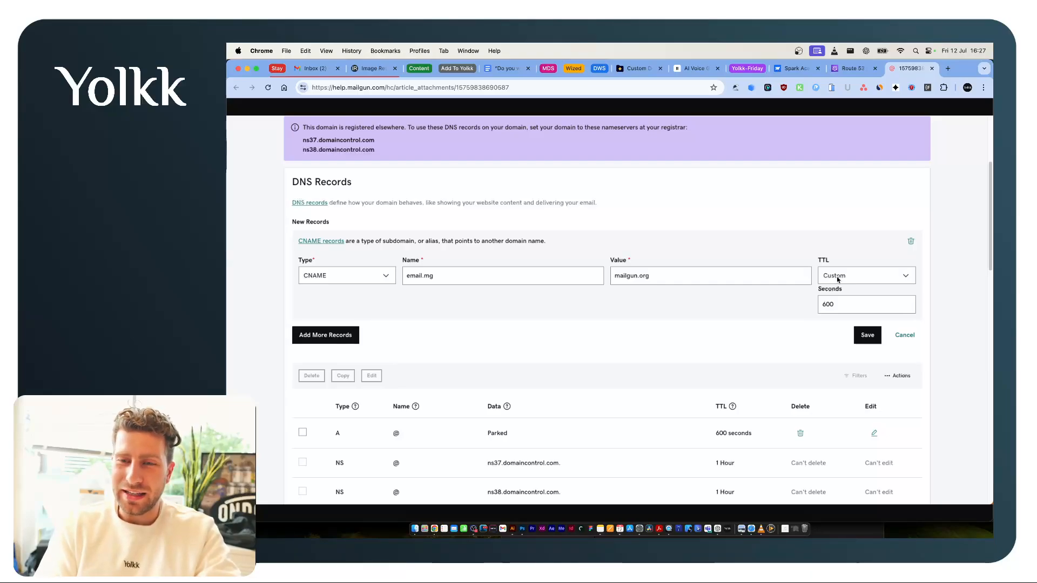
{"action": "key", "text": "ctrl+shift+Tab"}
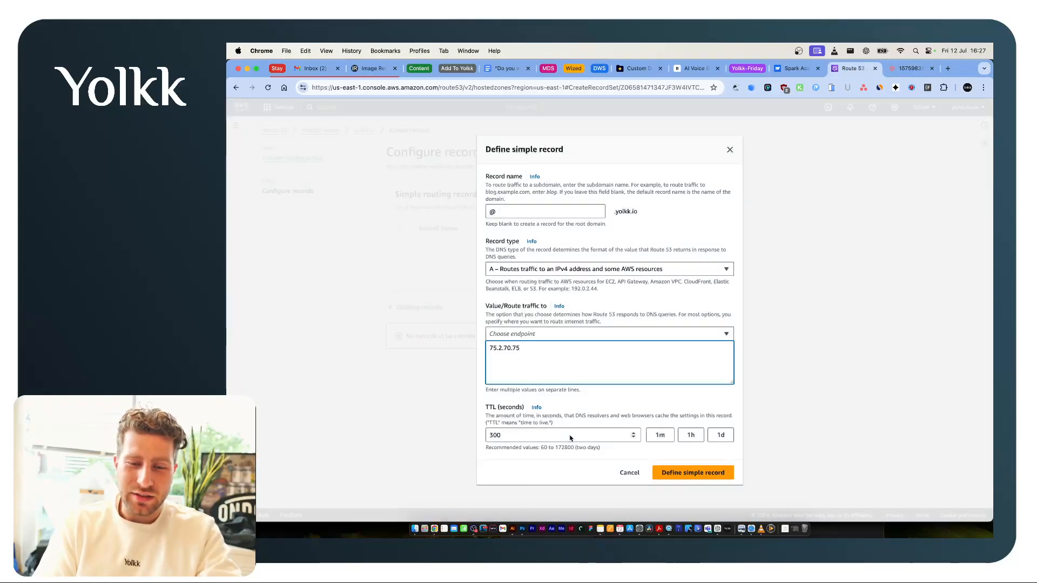
{"action": "key", "text": "ctrl+Tab"}
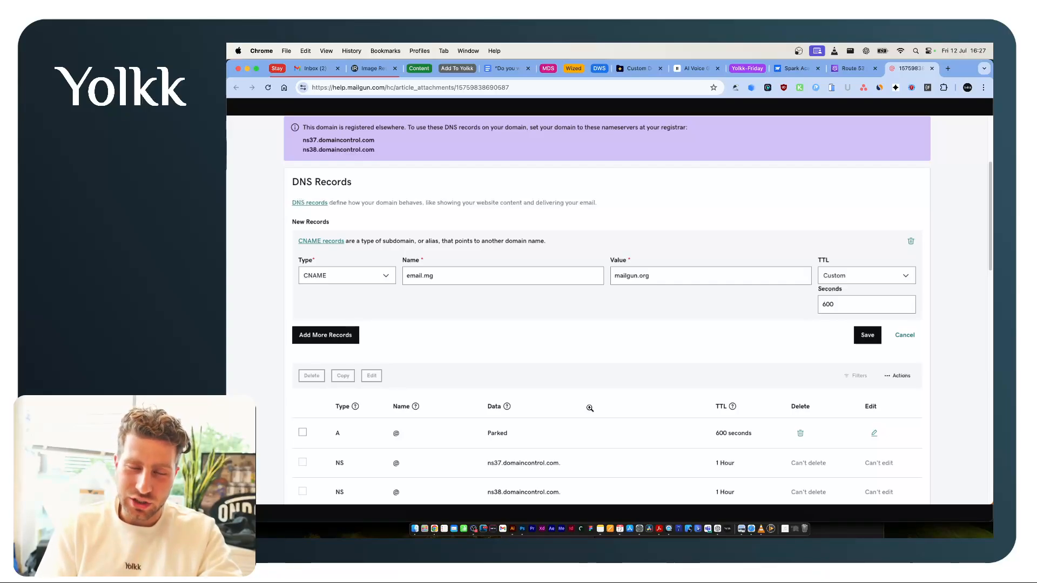
{"action": "key", "text": "ctrl+shift+Tab"}
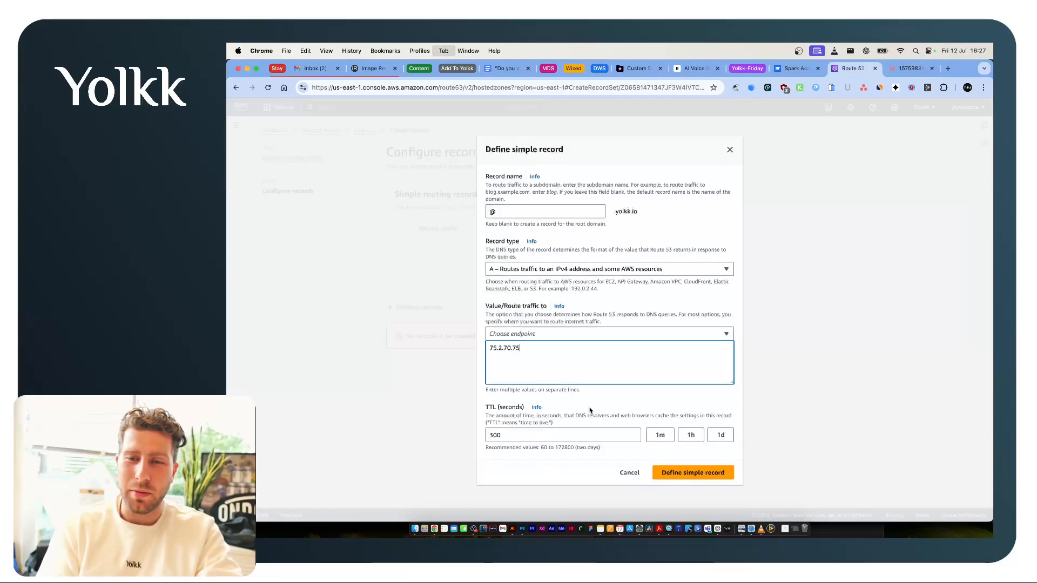
Return to the Spark Academy publishing settings in Webflow and check the available staging and production publish destinations without publishing.
{"action": "key", "text": "ctrl+shift+Tab"}
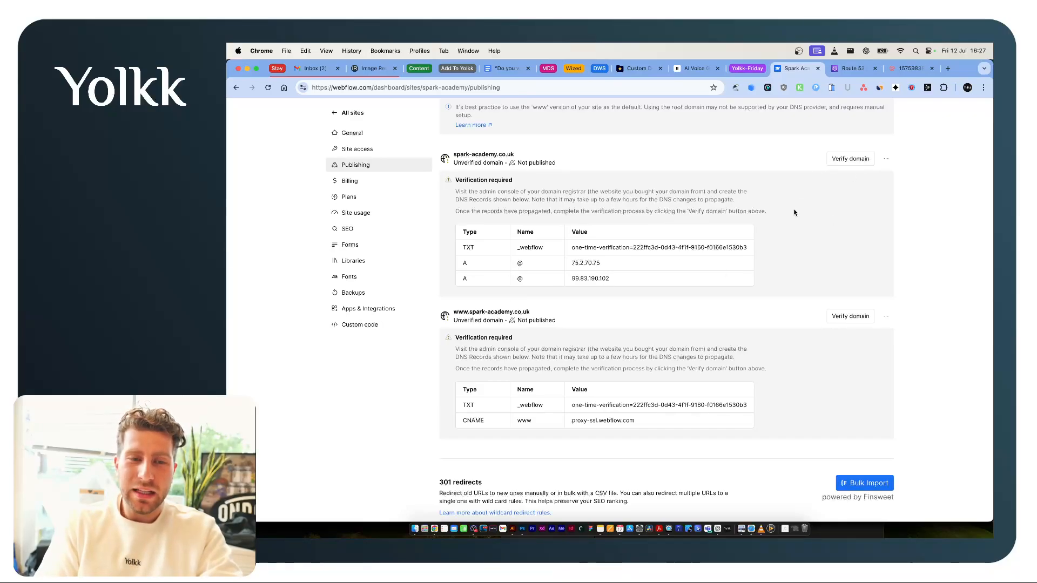
{"action": "scroll", "coordinate": [794, 212], "scroll_direction": "up", "scroll_amount": 5}
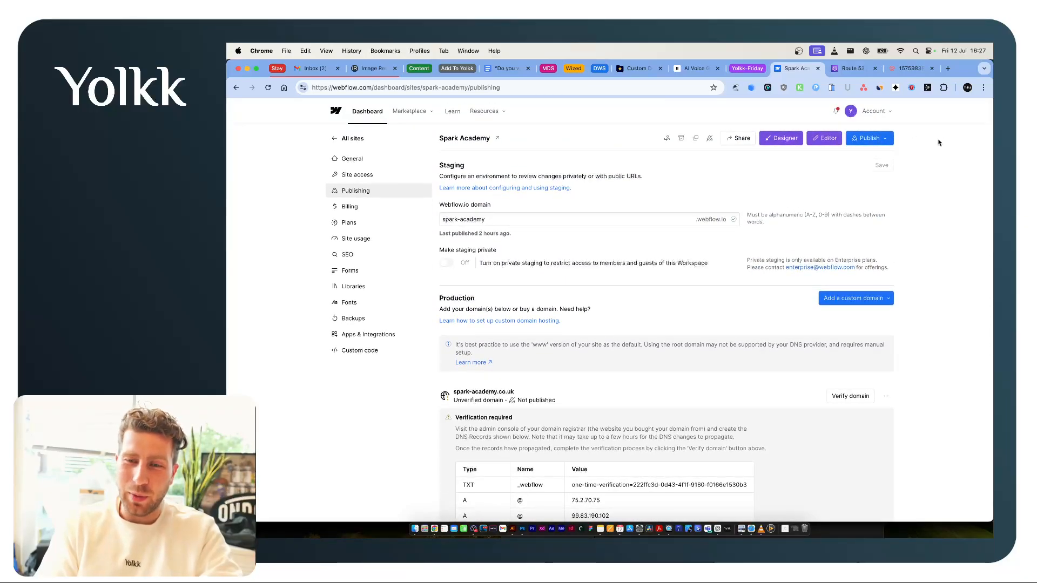
{"action": "left_click", "coordinate": [878, 142]}
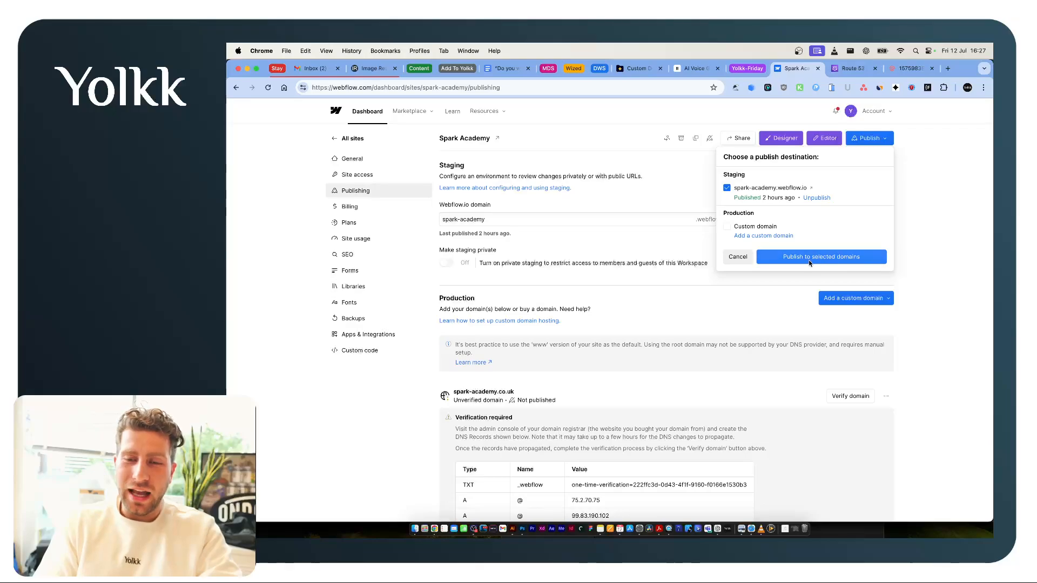
{"action": "left_click", "coordinate": [949, 222]}
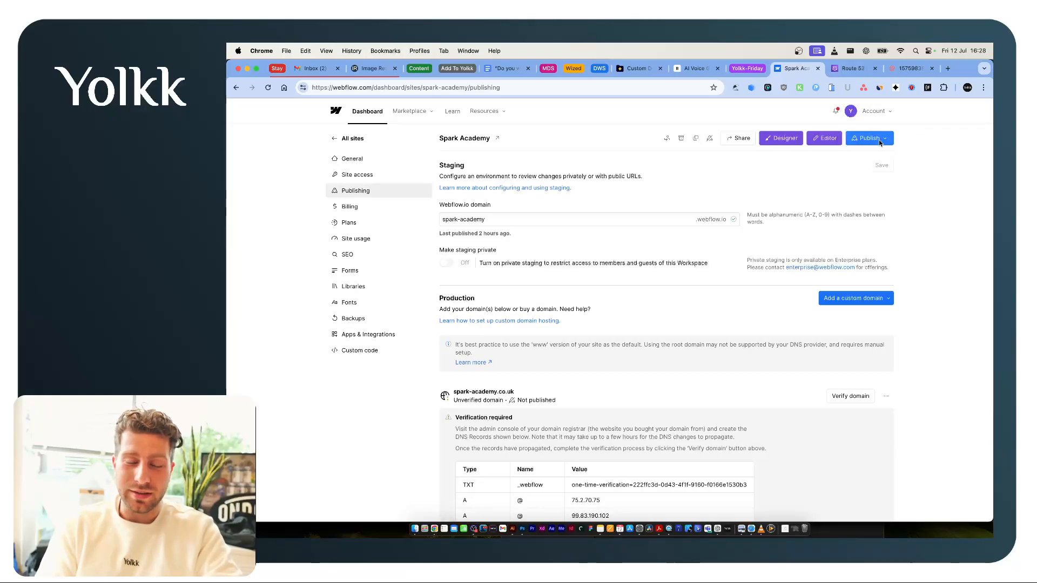
{"action": "scroll", "coordinate": [602, 339], "scroll_direction": "down", "scroll_amount": 5}
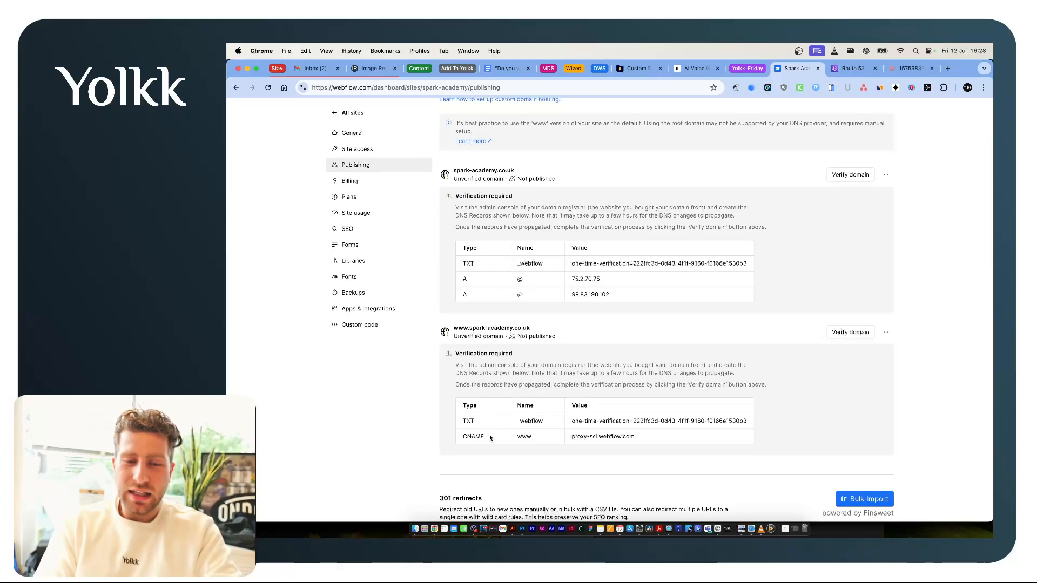
{"action": "scroll", "coordinate": [536, 449], "scroll_direction": "down", "scroll_amount": 2}
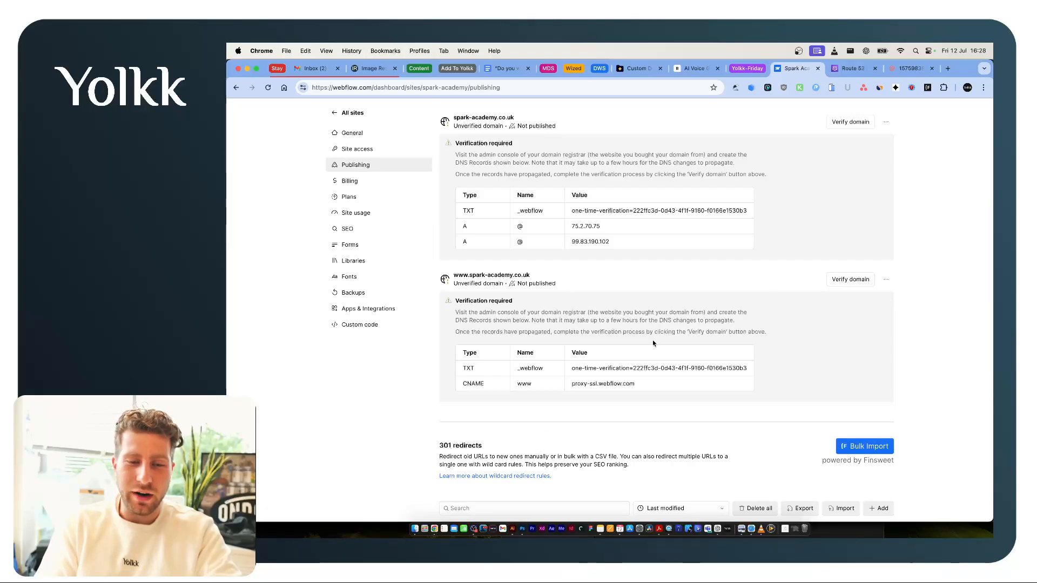
{"action": "scroll", "coordinate": [653, 339], "scroll_direction": "up", "scroll_amount": 10}
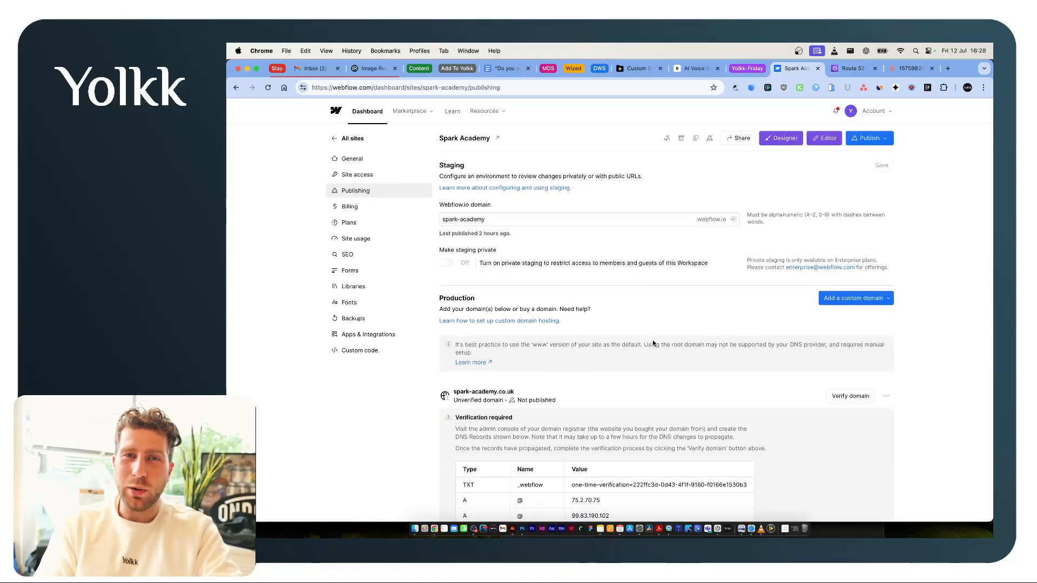
{"action": "key", "text": "ctrl+Tab"}
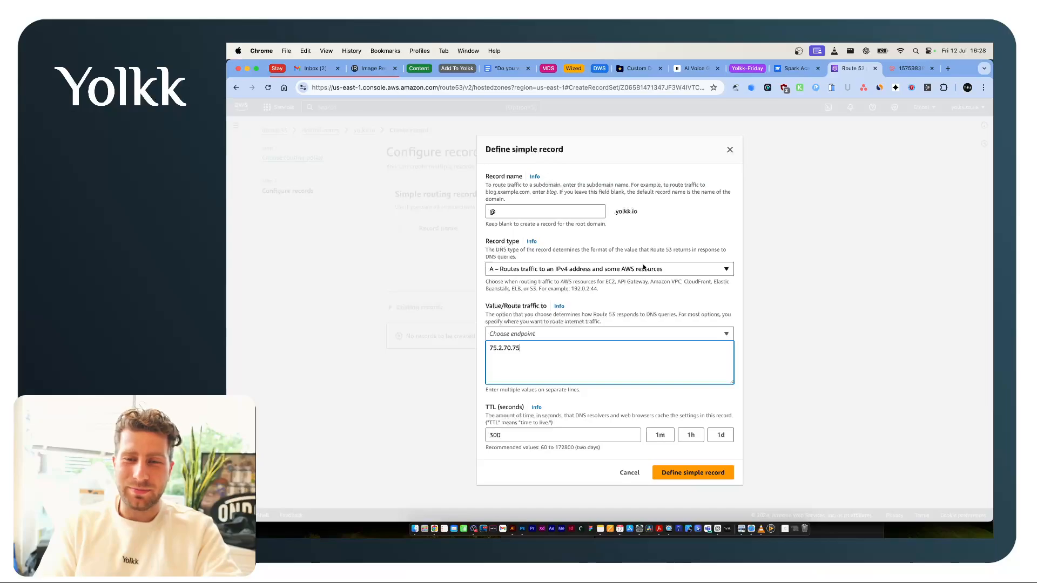
{"action": "key", "text": "ctrl+shift+Tab"}
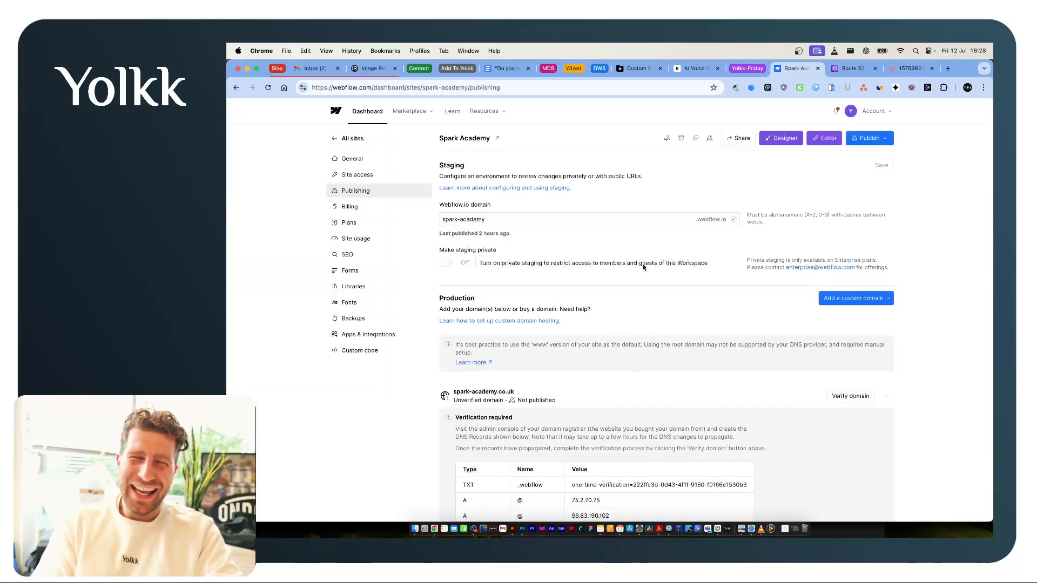